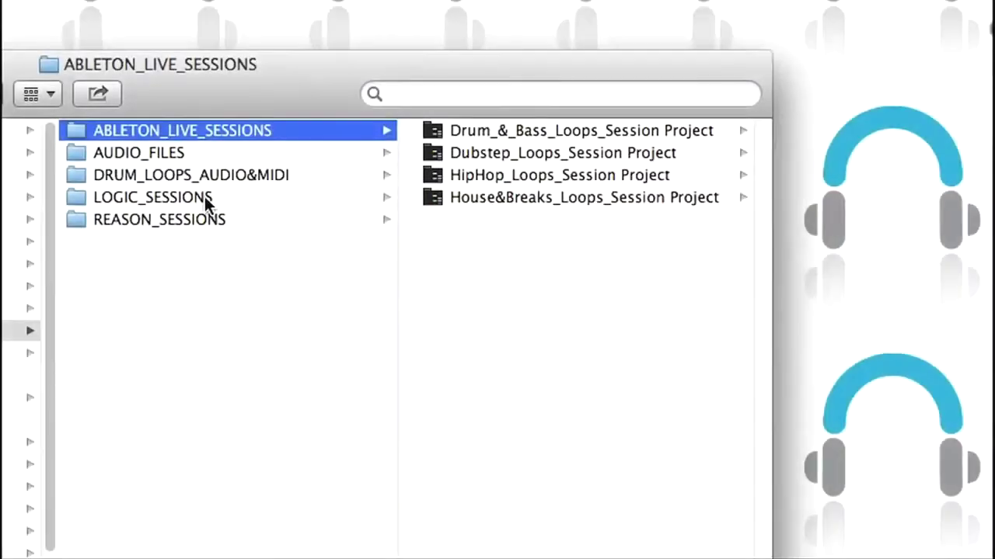
Browse LOGIC_SESSIONS, REASON_SESSIONS and the AUDIO_FILES subfolders down to the looped Breaks samples
click(207, 199)
click(186, 220)
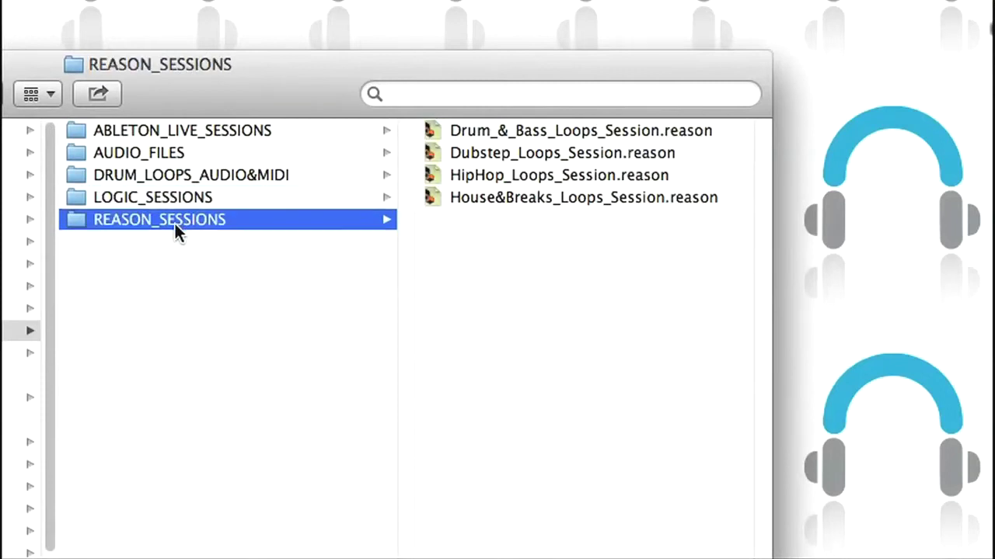
click(192, 154)
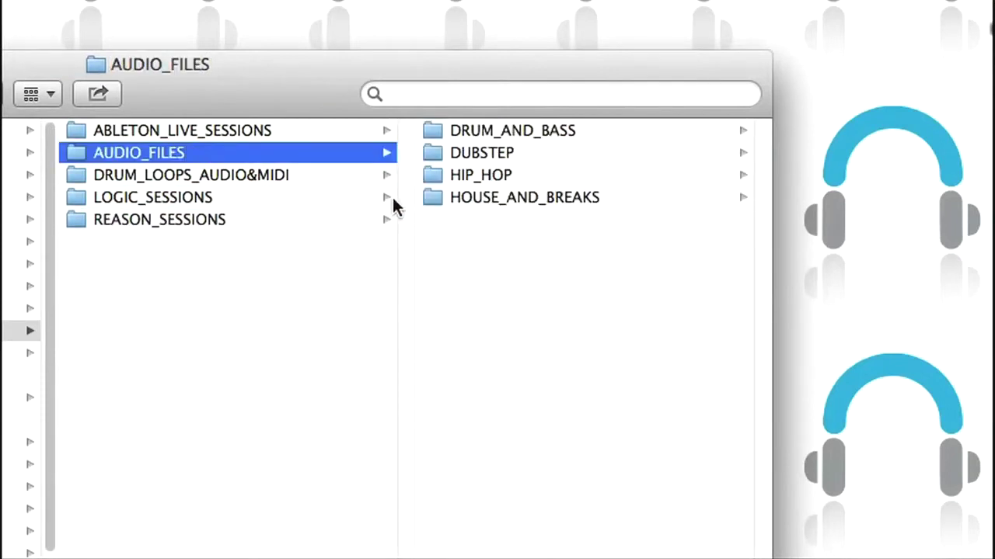
click(472, 196)
click(487, 130)
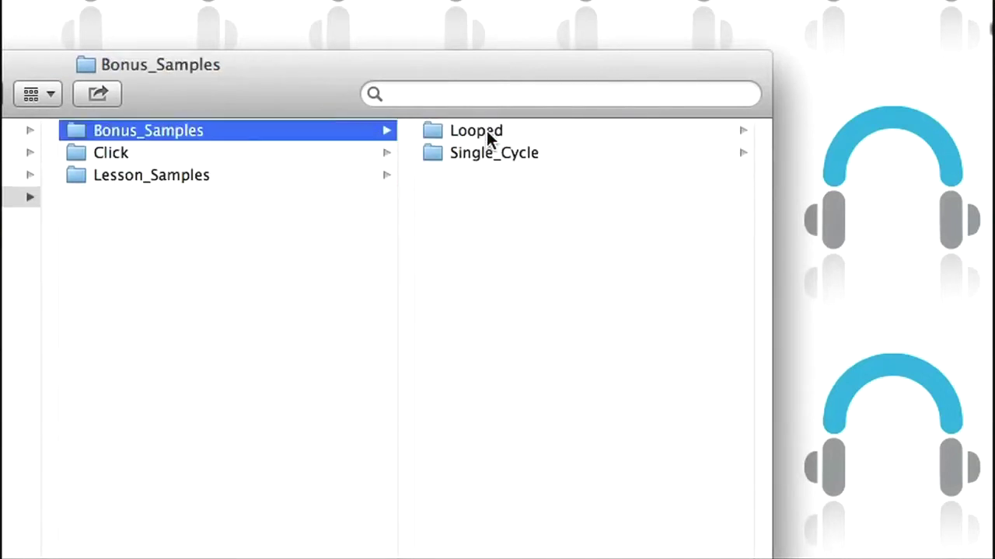
click(482, 134)
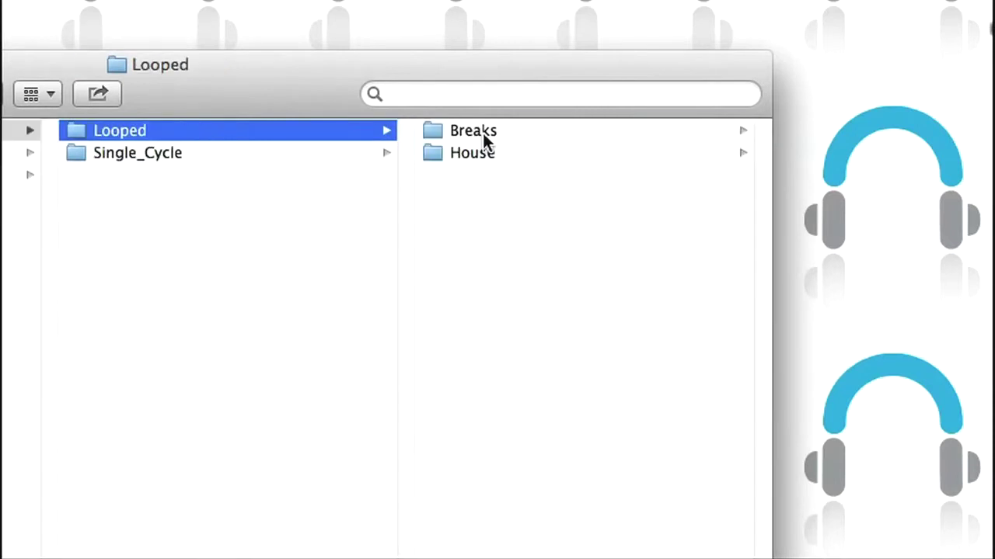
click(482, 133)
scroll(516, 269, left, 10)
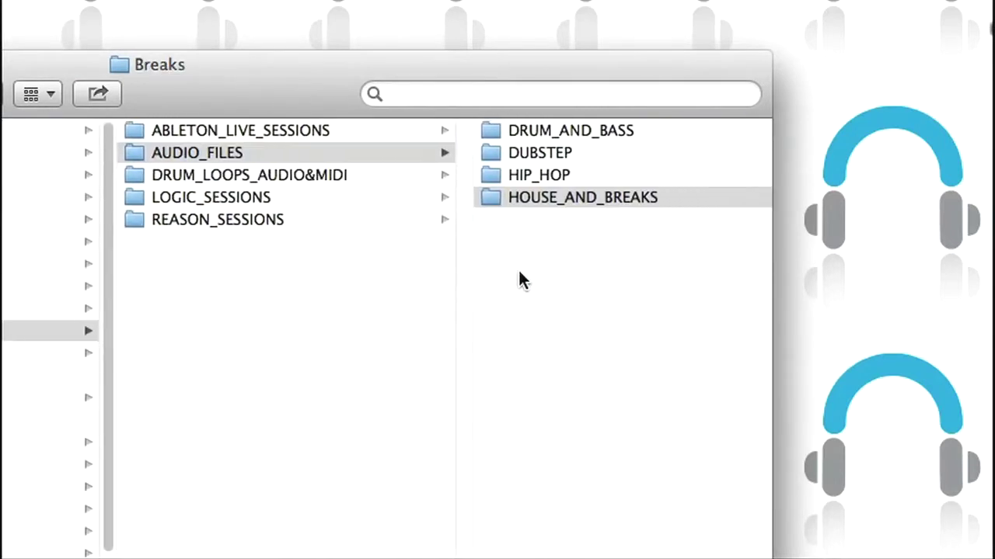
Return to REASON_SESSIONS and select Dubstep_Loops_Session.reason
click(255, 221)
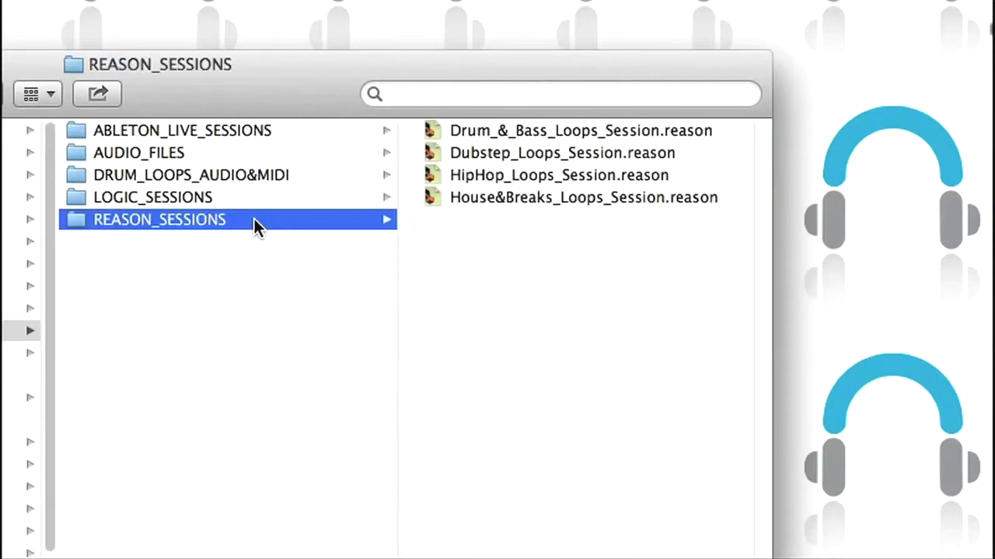
click(597, 136)
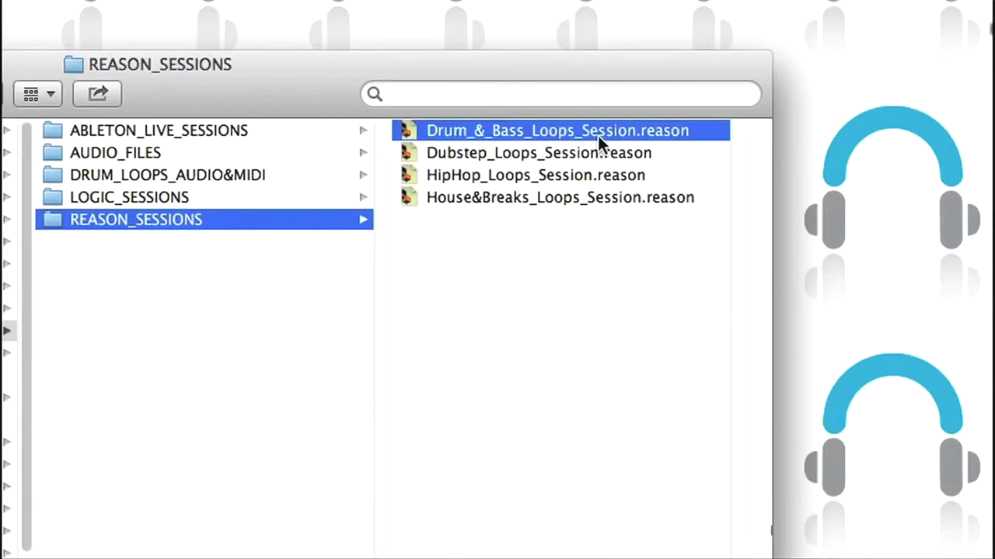
click(298, 155)
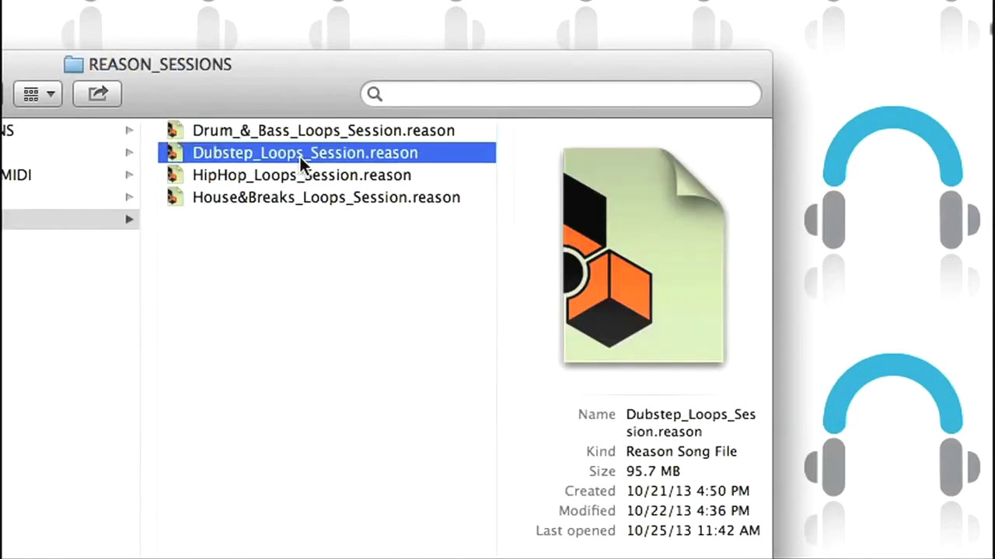
Open Dubstep_Loops_Session.reason in Reason and scan the arrangement from the later bars back to bar 1
double_click(238, 152)
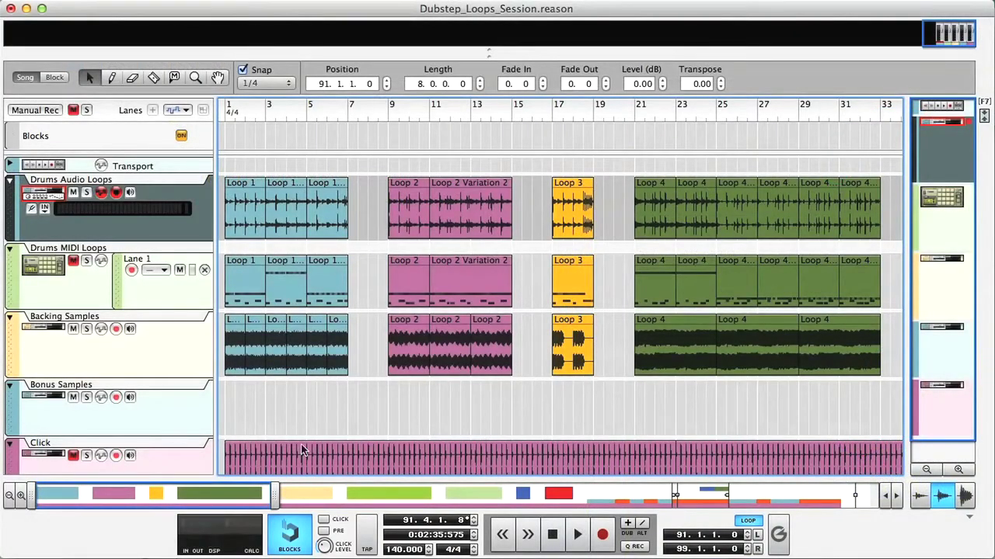
drag(137, 494, 359, 496)
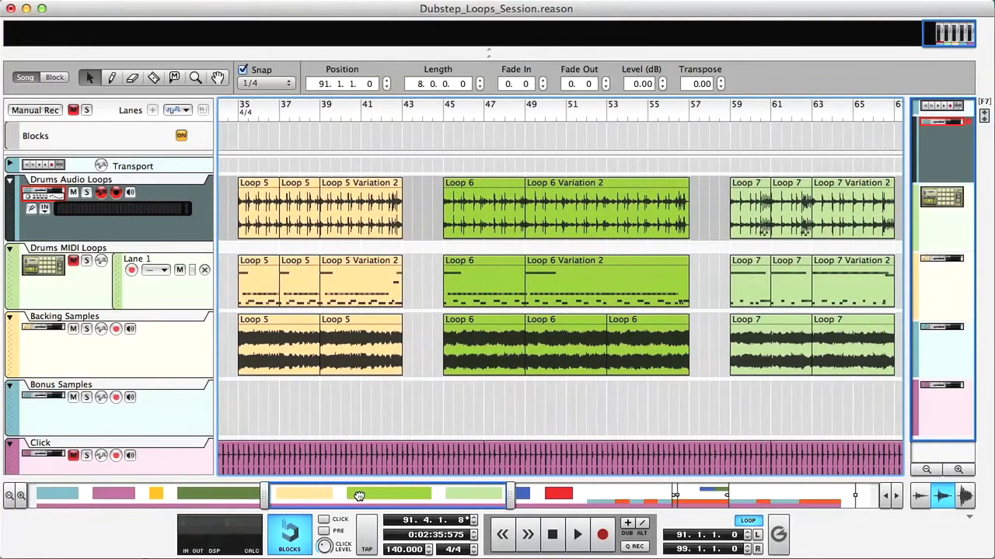
drag(423, 497, 190, 495)
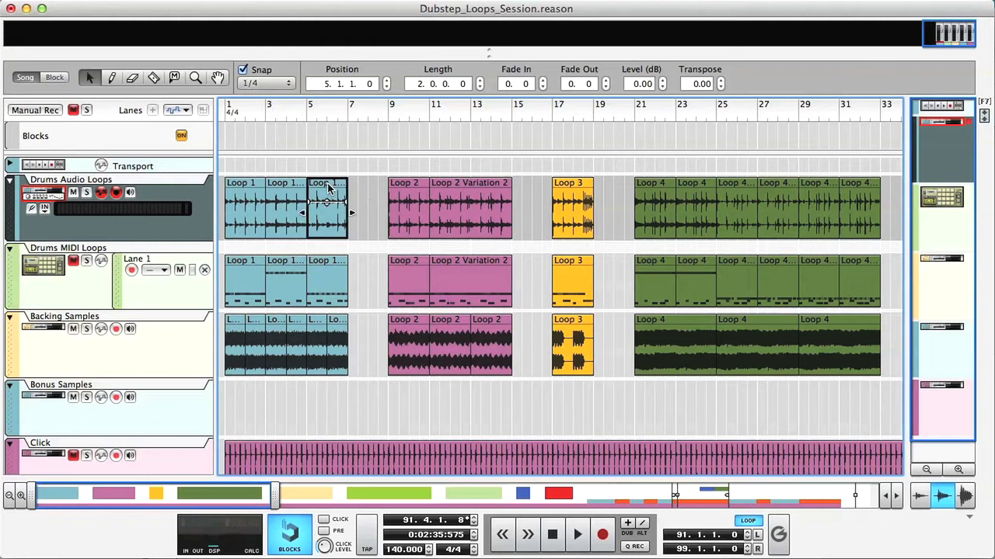
Loop the Loop 1 clip, then Loop 3 at bars 17–19, then Loop 9 at bars 73–77
key(super+l)
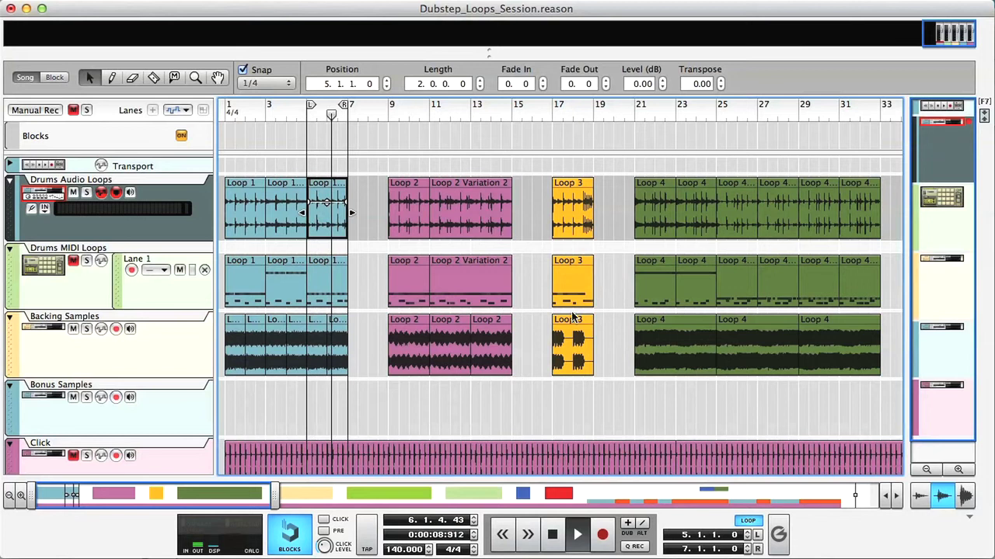
click(578, 266)
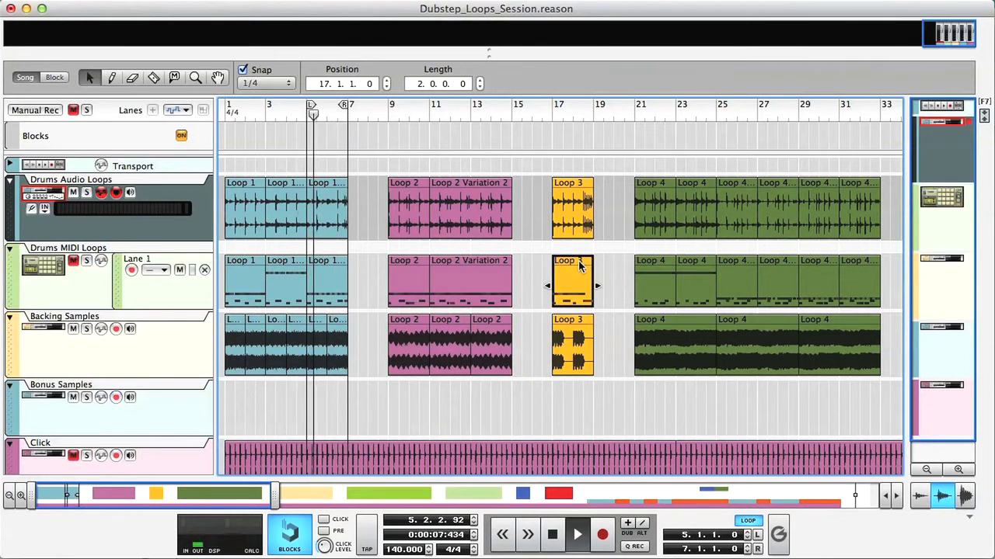
key(super+l)
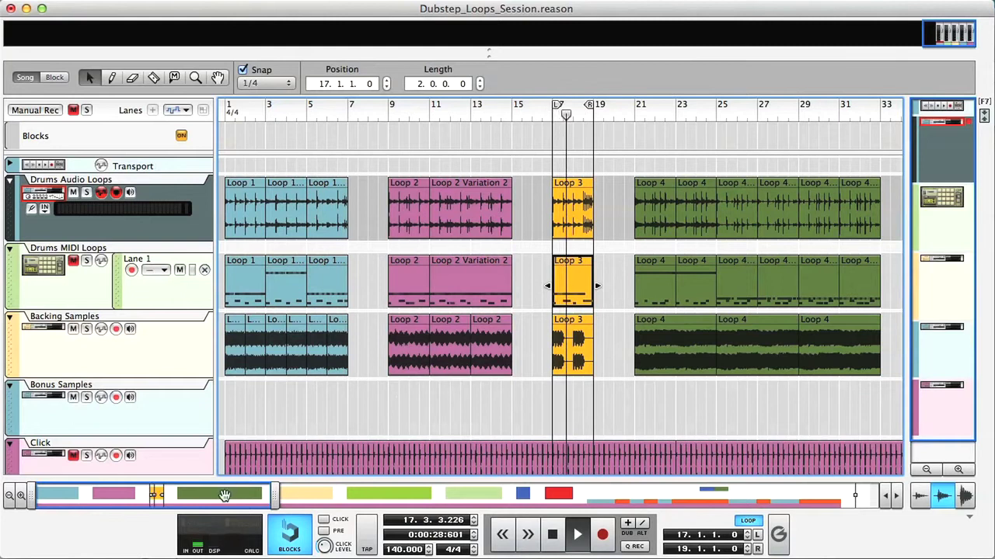
drag(233, 493, 536, 488)
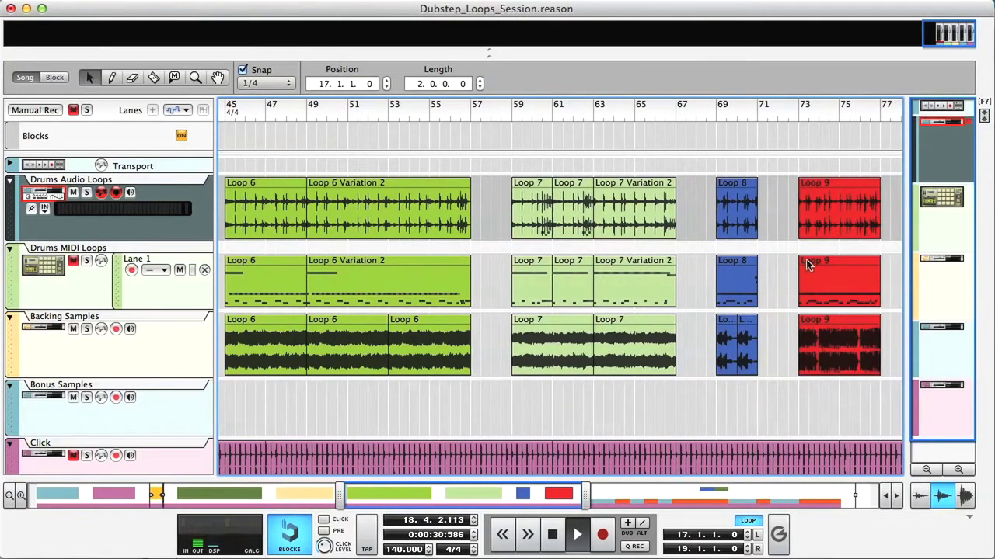
key(super+l)
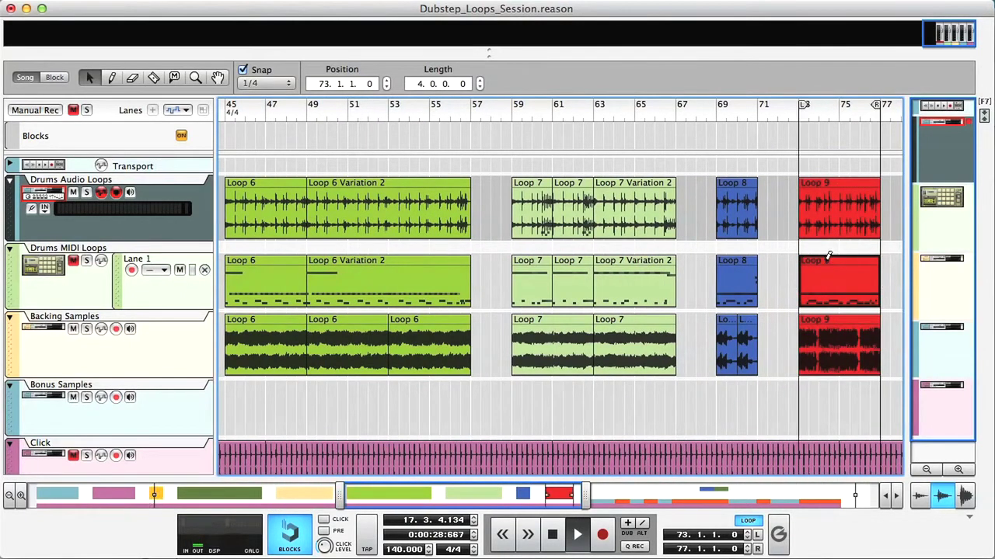
Solo the Backing Samples track and lower the song tempo below 140 for practice
click(87, 328)
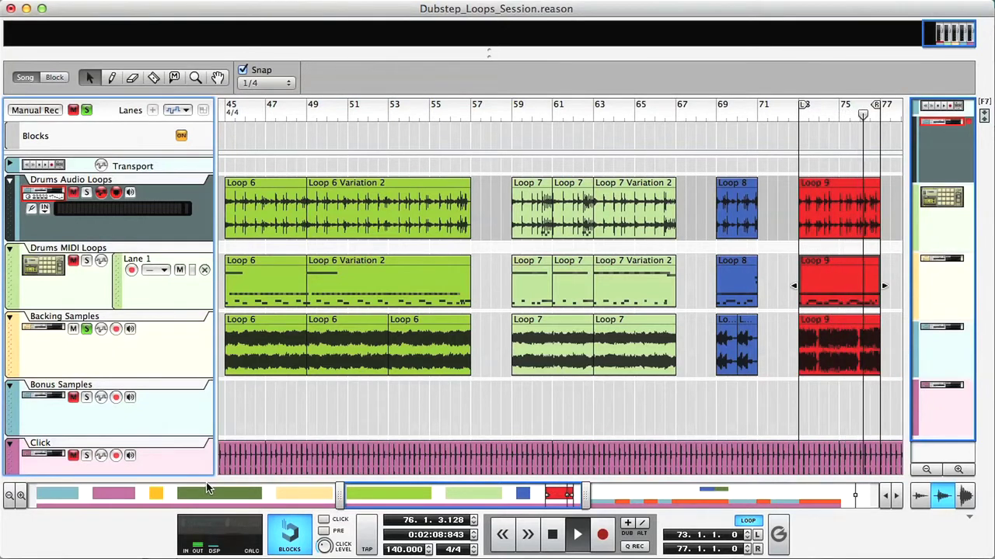
click(396, 549)
drag(396, 550, 397, 558)
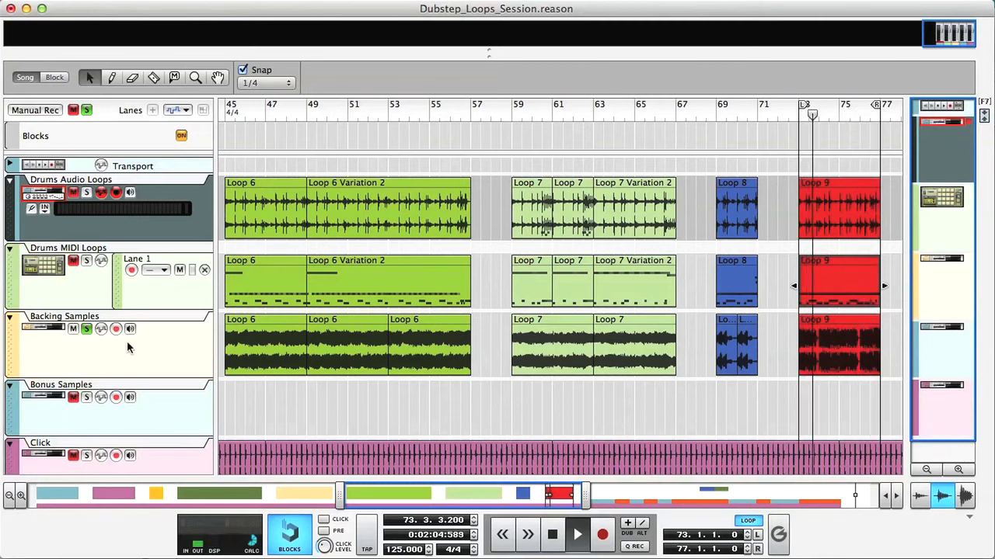
Unsolo Backing Samples, try soloing Drums Audio Loops, then solo Drums MIDI Loops instead
click(87, 329)
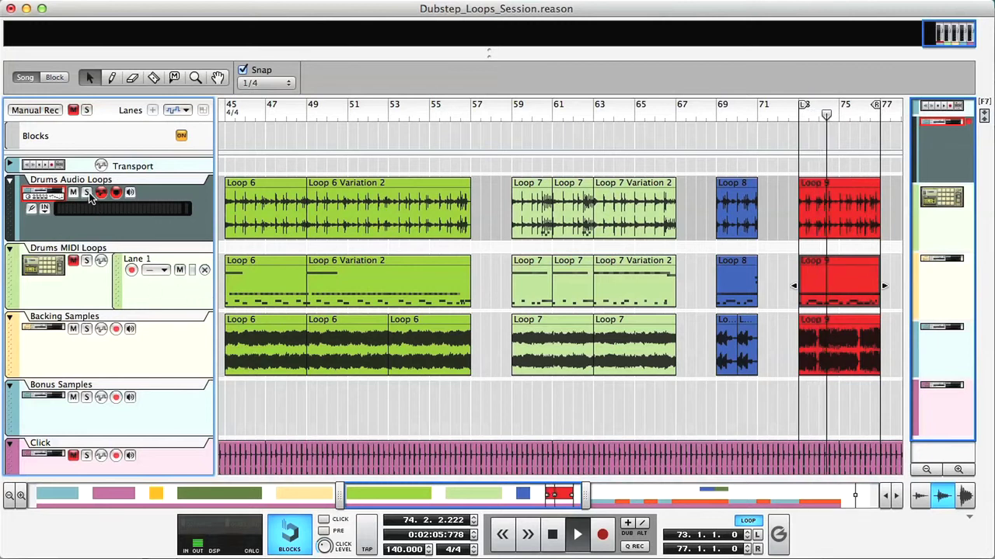
click(86, 193)
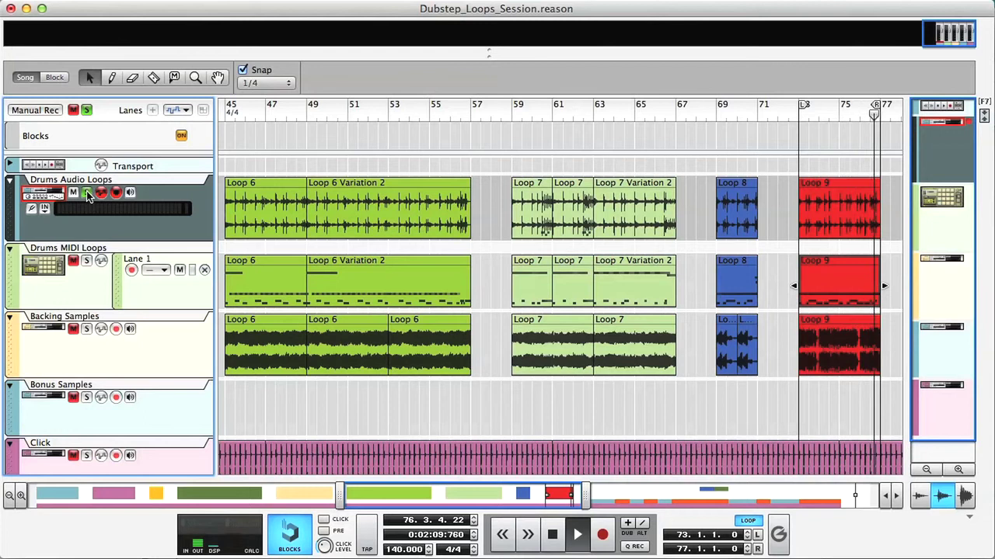
click(87, 193)
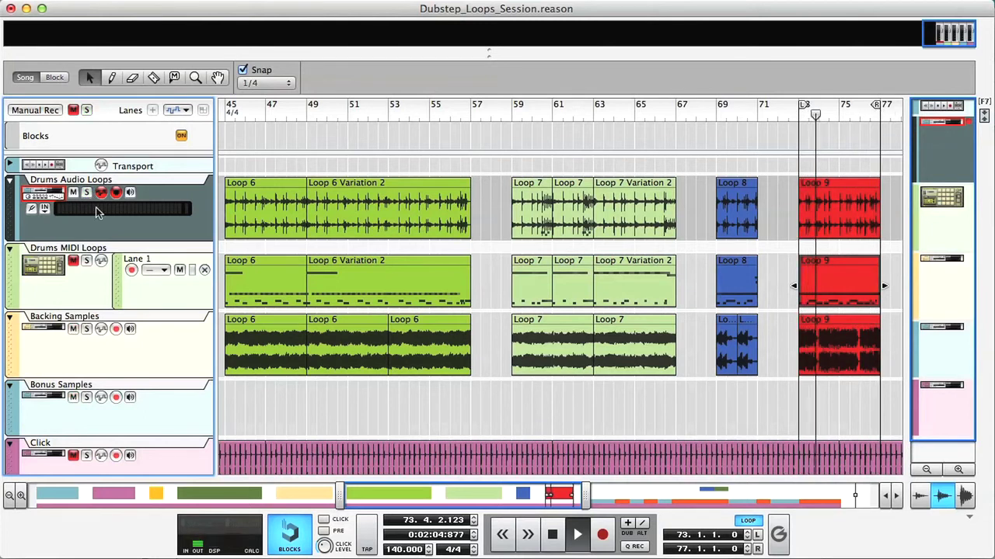
click(86, 261)
Loop bars 49–57 around the Loop 6 Variation 2 clip and restart playback at bar 49
click(338, 268)
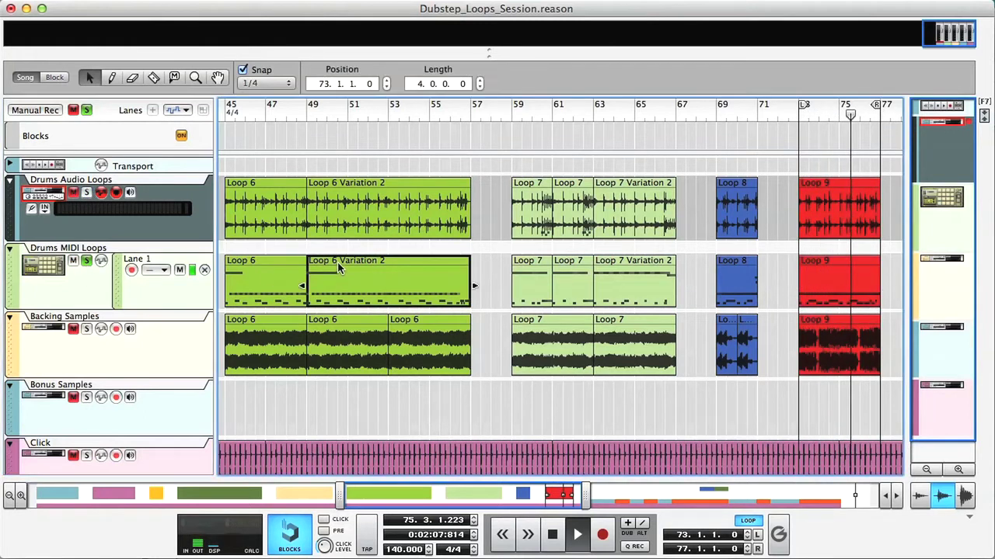
key(super+l)
click(308, 113)
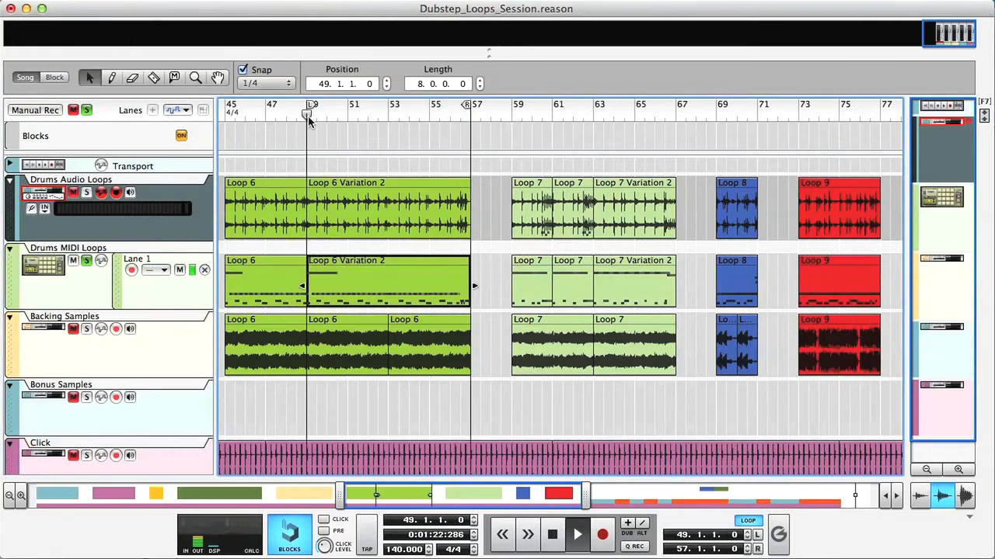
Mute then unmute the Kong SD1 snare pad, clear all solos, and collapse the rack
drag(484, 52, 484, 356)
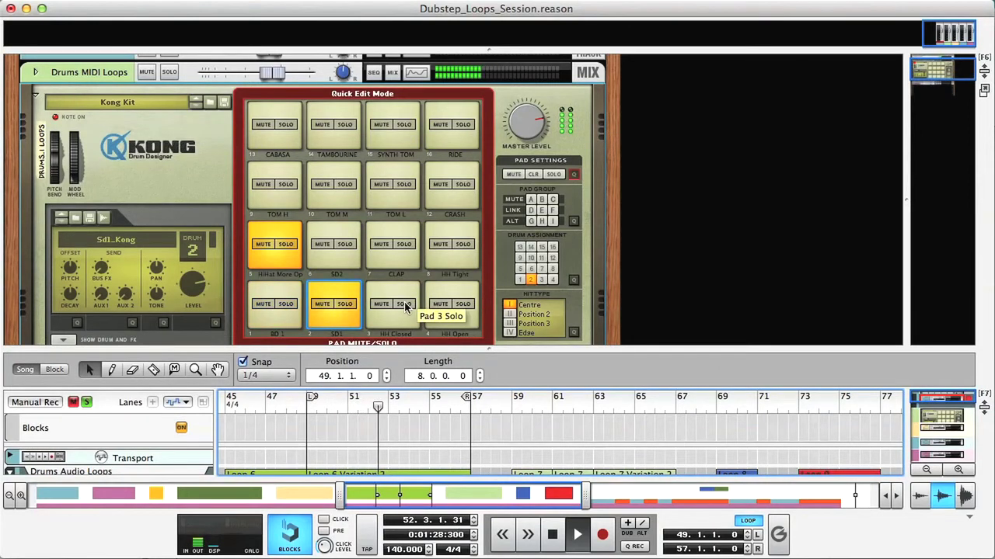
click(321, 304)
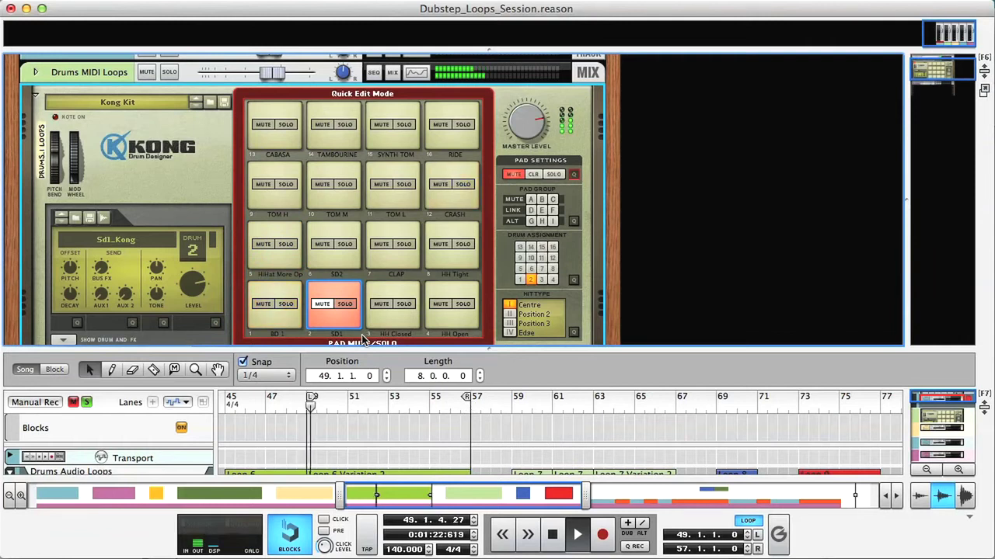
click(322, 305)
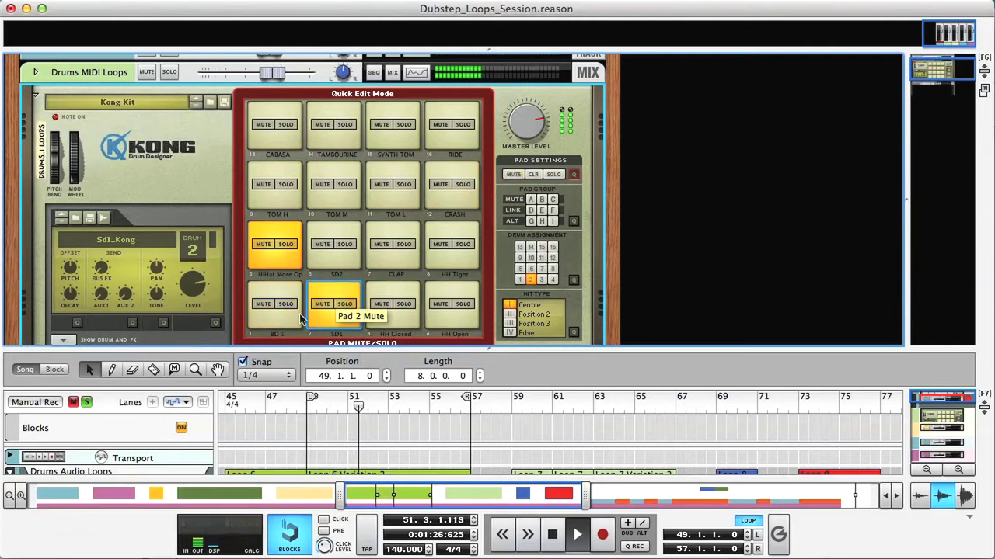
click(88, 404)
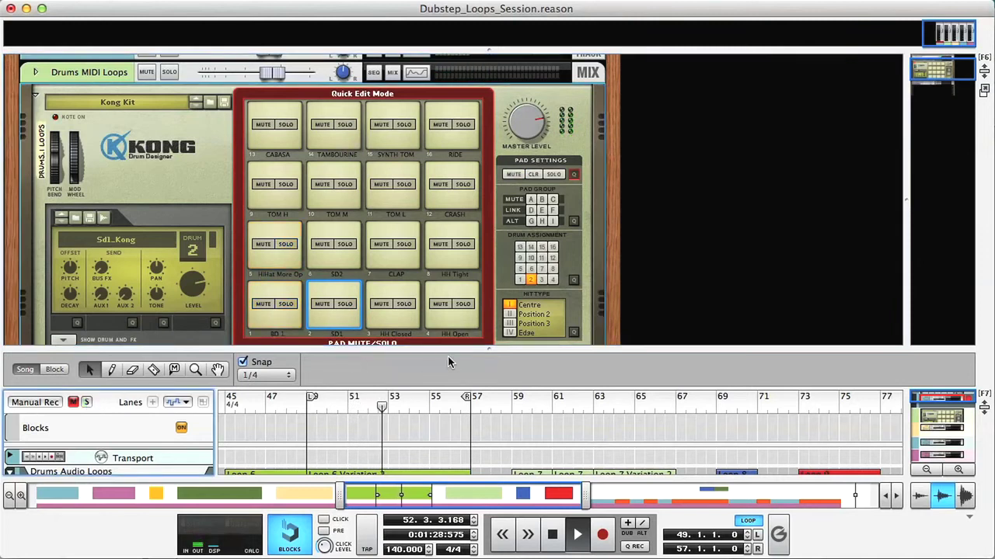
drag(483, 351, 488, 52)
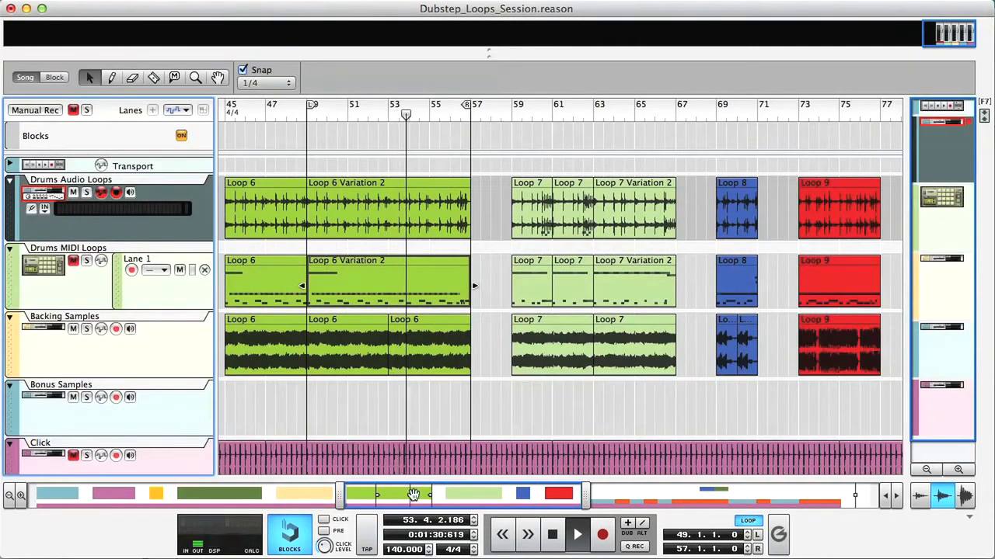
Loop the light-blue Bonus Samples clip at bars 85–87 and extend the loop end to bar 89
drag(442, 488, 583, 486)
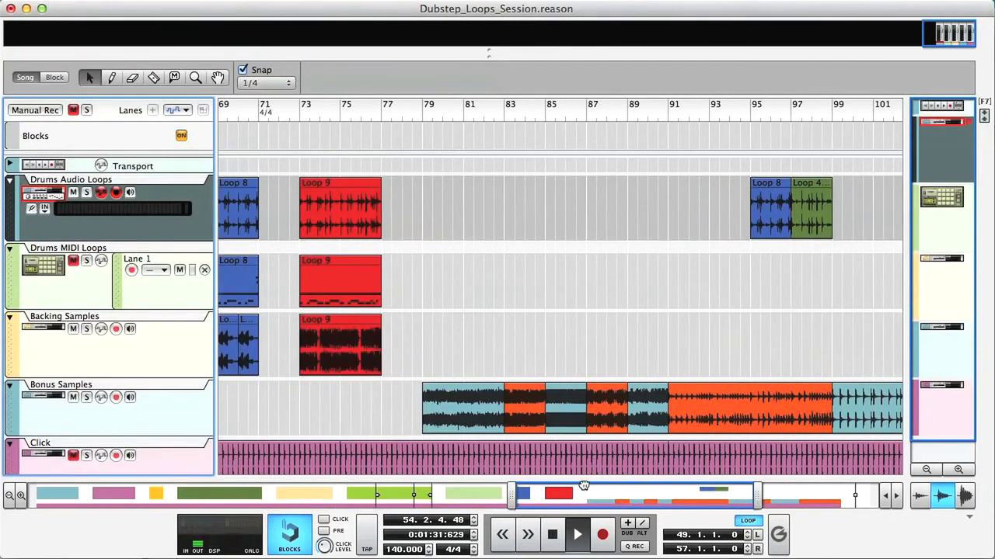
click(559, 395)
key(super+l)
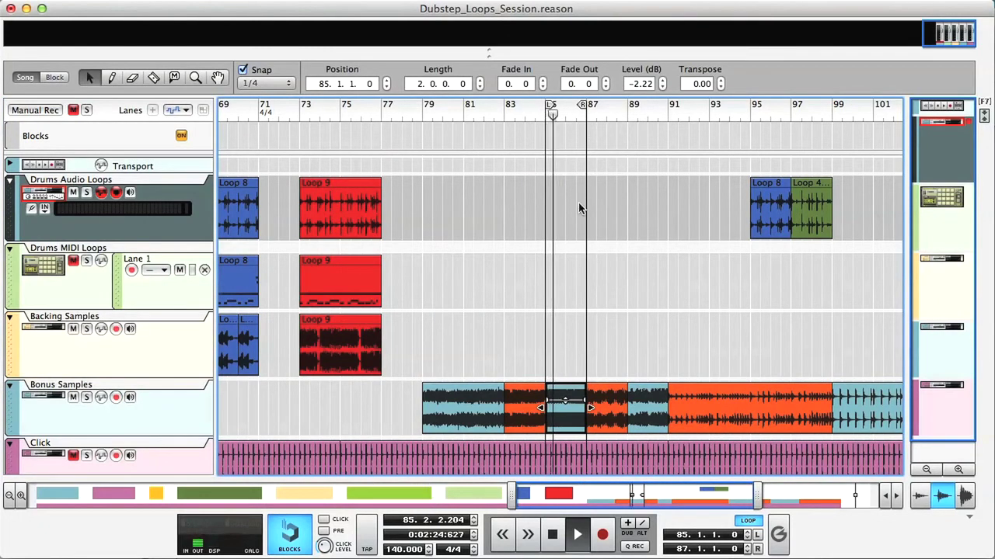
drag(582, 104, 627, 106)
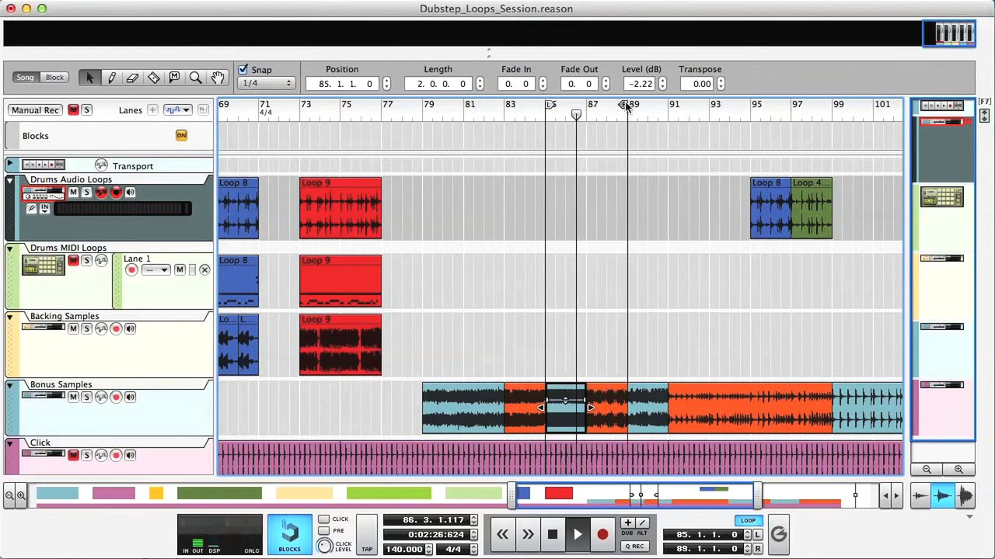
Loop the orange Bonus Samples clip at bars 91–99, then the cyan clip at bars 99–103
click(700, 392)
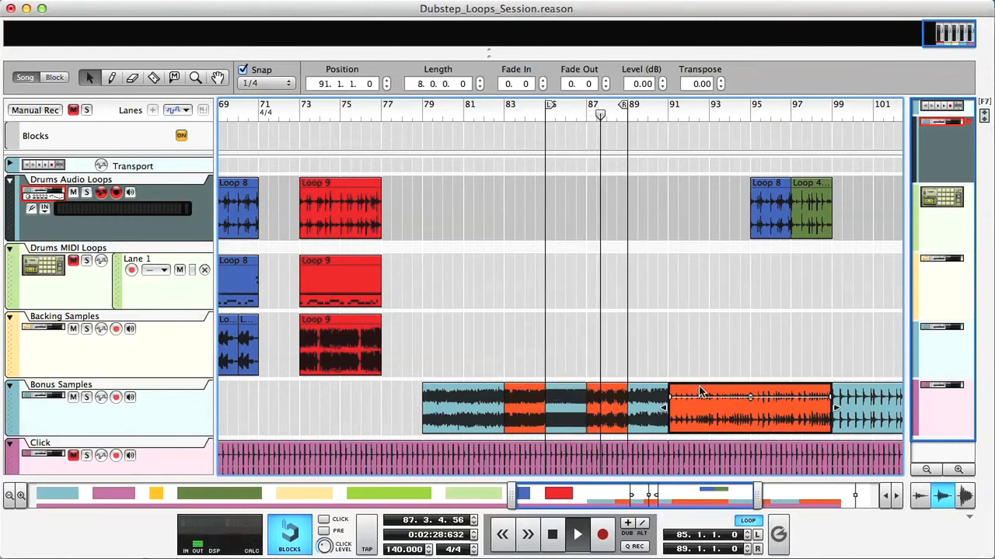
key(super+l)
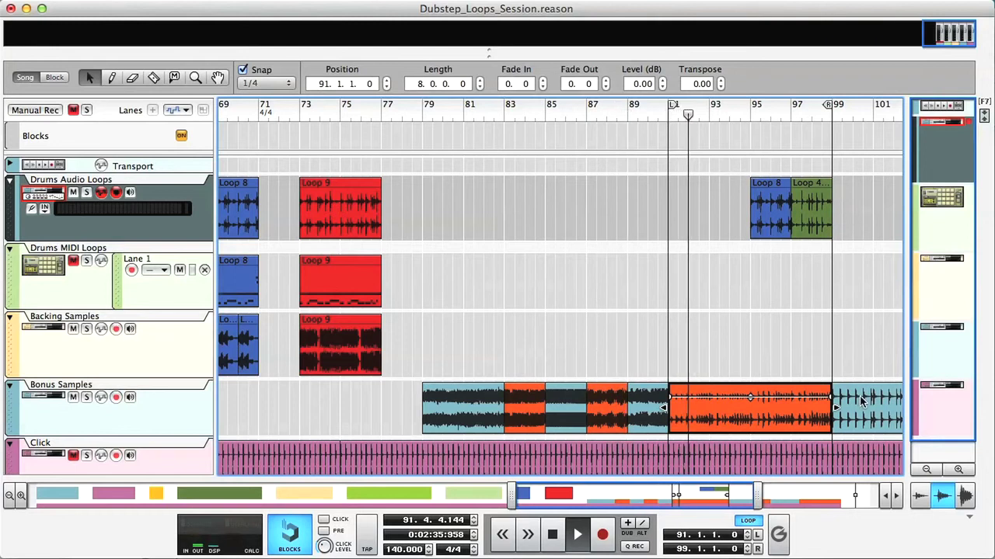
scroll(839, 397, right, 2)
scroll(839, 396, right, 2)
click(808, 394)
key(super+l)
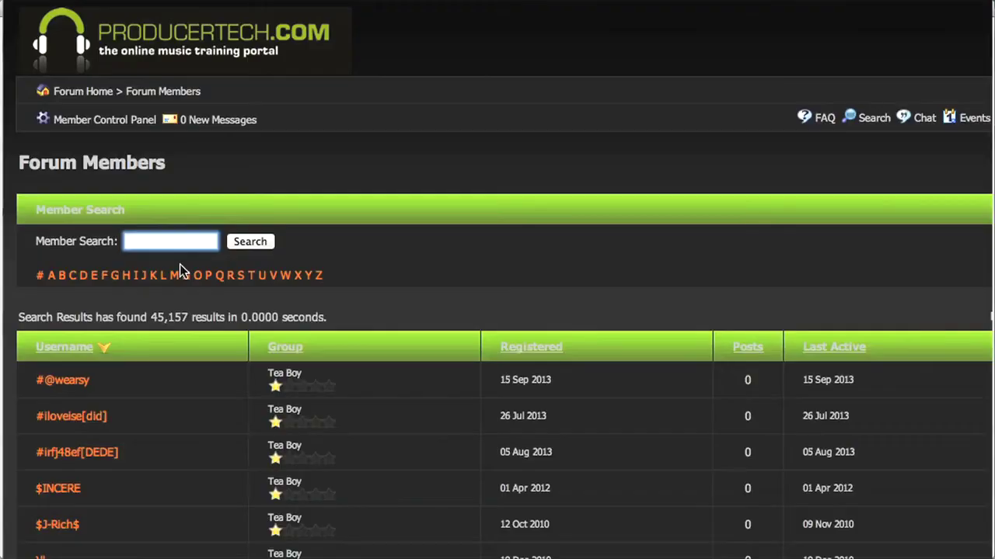
Search the forum for a member by name, open their profile, then select the first Loop 4 clip
text(kodish)
click(249, 244)
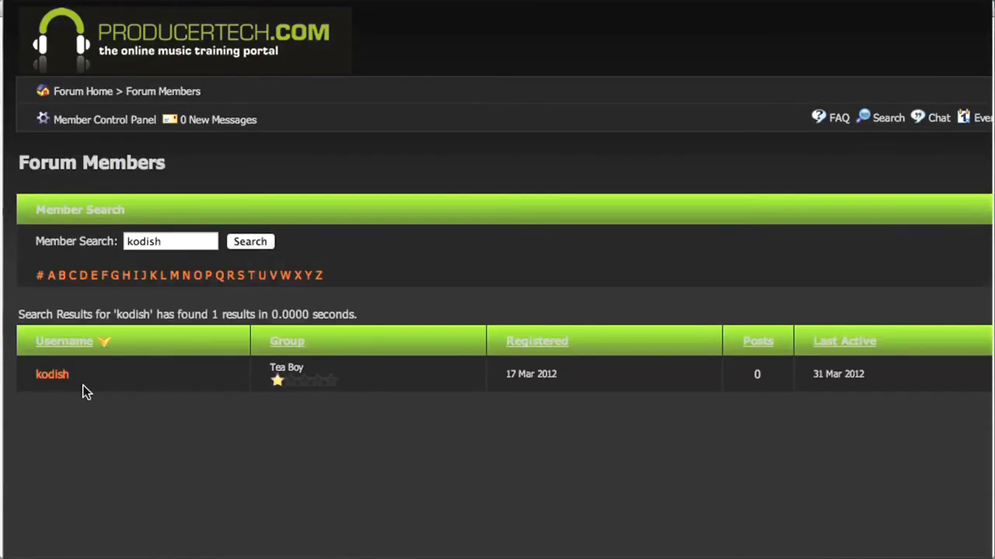
click(51, 376)
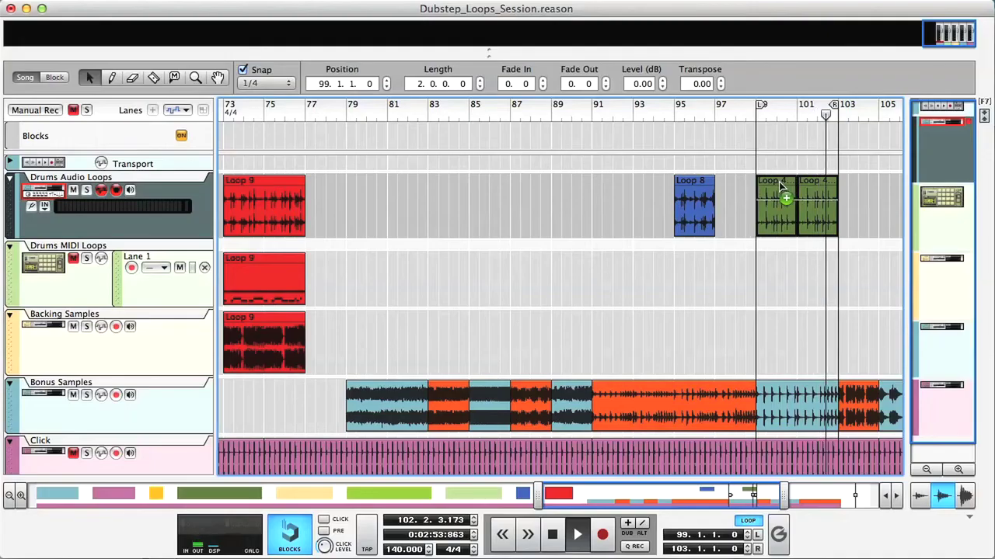
click(781, 184)
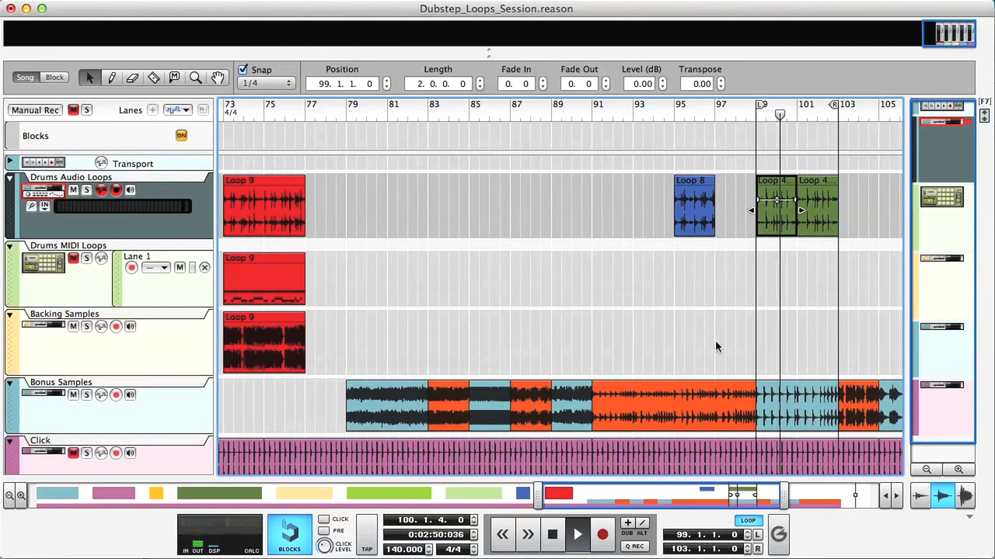
Move the blue Loop 8 clip from bar 95 to bar 89 and loop bars 89–91 around it
drag(698, 185, 575, 185)
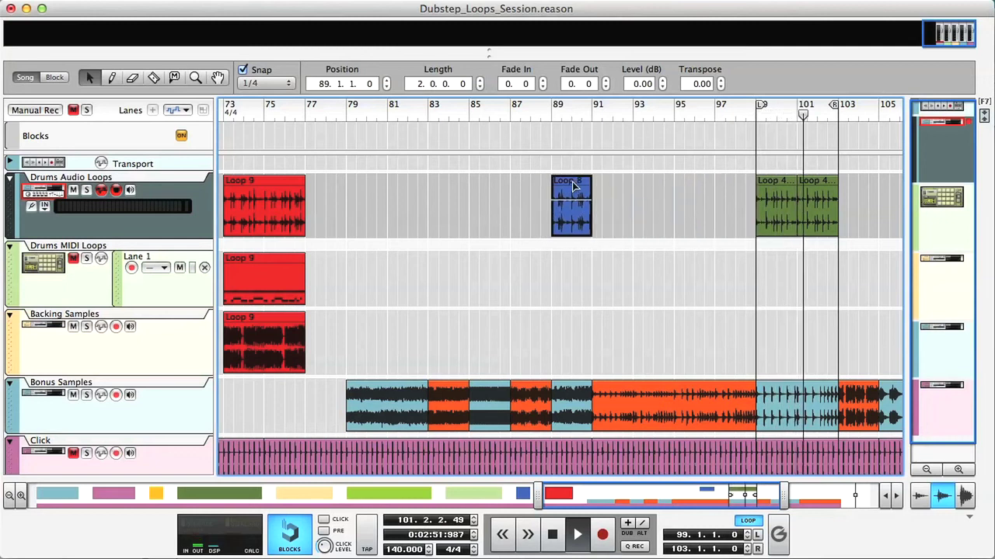
key(super+l)
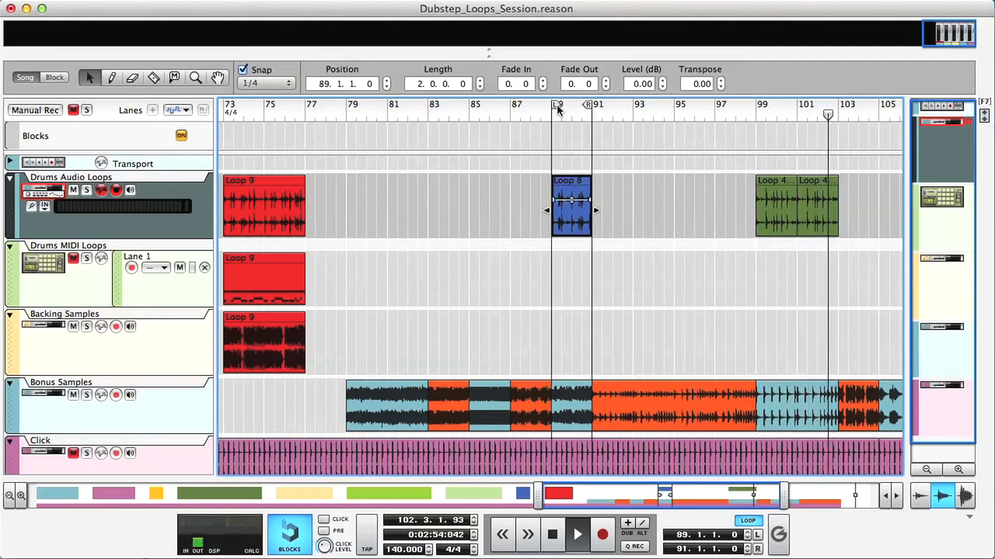